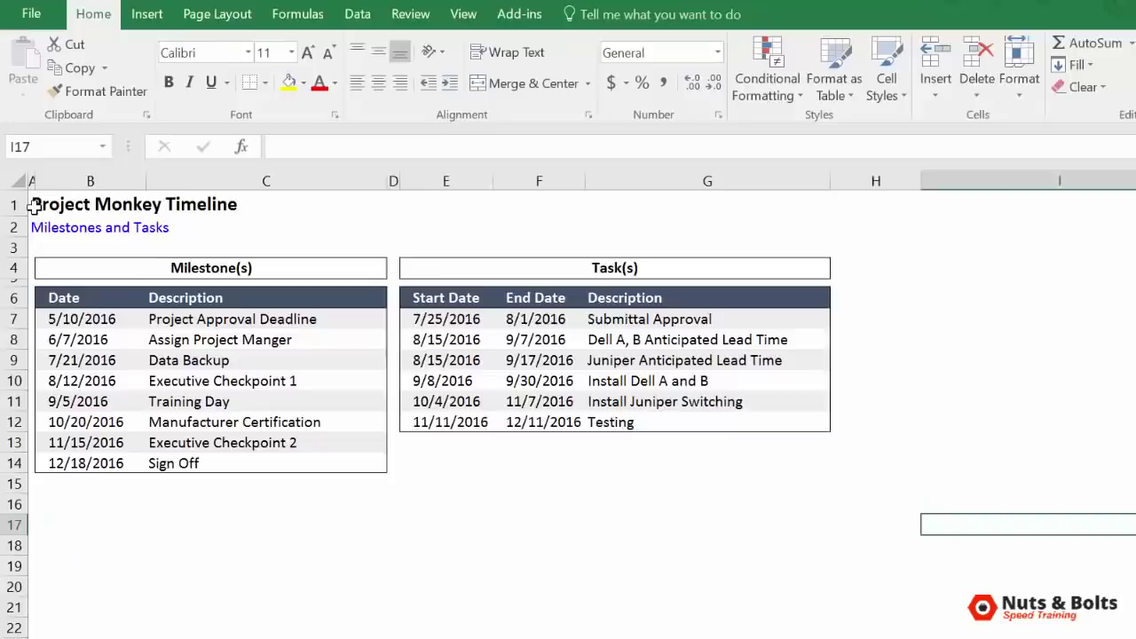
- Select the task Description cells G7:G12 in Excel and copy them
{"action": "left_click_drag", "start_coordinate": [26, 201], "coordinate": [623, 474]}
{"action": "left_click_drag", "start_coordinate": [964, 633], "coordinate": [1131, 637]}
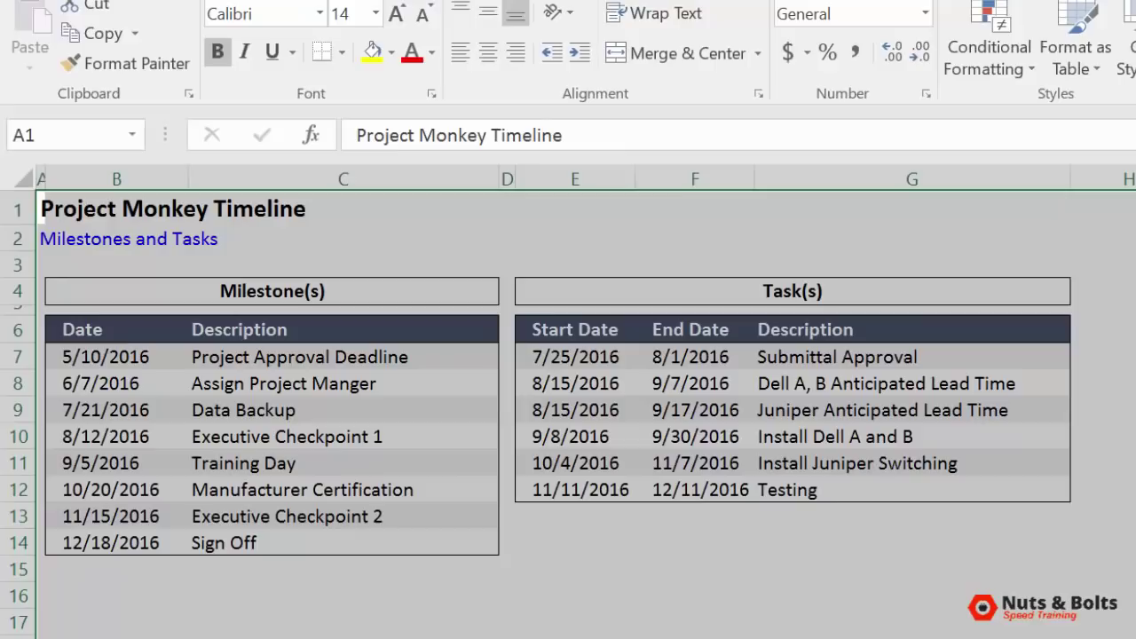
{"action": "left_click_drag", "start_coordinate": [789, 355], "coordinate": [806, 489]}
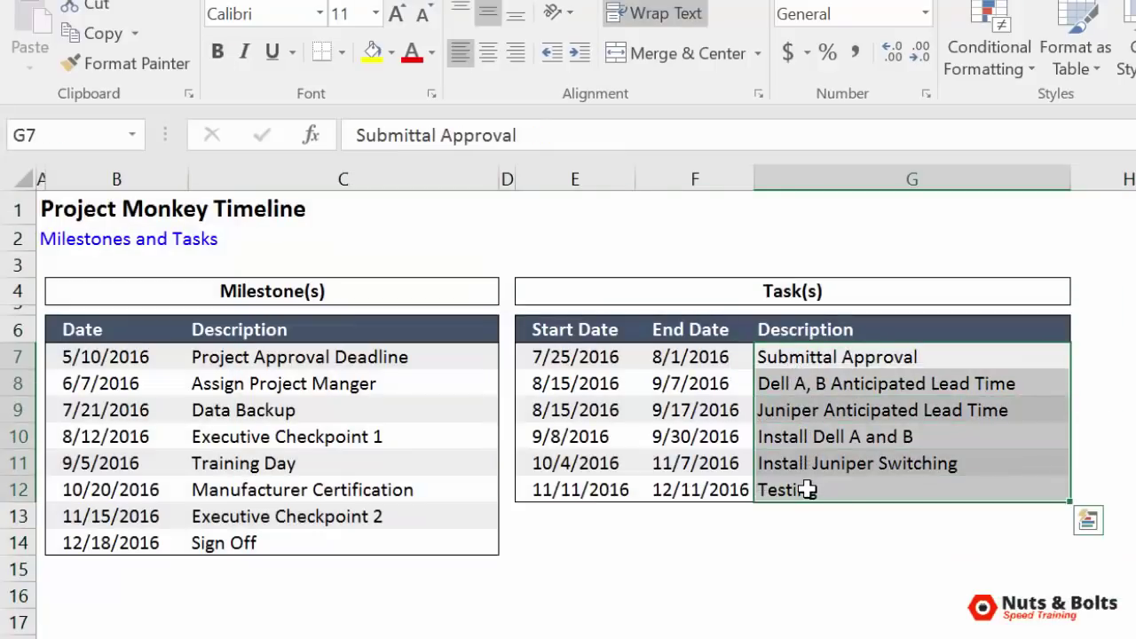
{"action": "left_click_drag", "start_coordinate": [718, 356], "coordinate": [716, 490]}
{"action": "left_click_drag", "start_coordinate": [606, 360], "coordinate": [613, 491]}
{"action": "left_click_drag", "start_coordinate": [817, 358], "coordinate": [828, 486]}
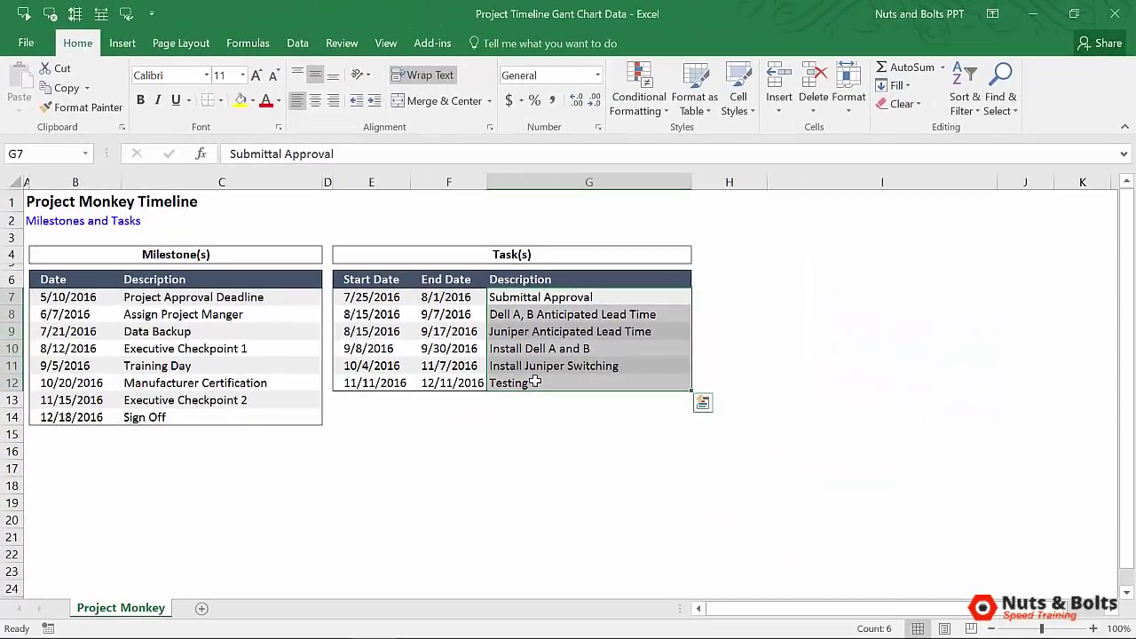
{"action": "key", "text": "ctrl+c"}
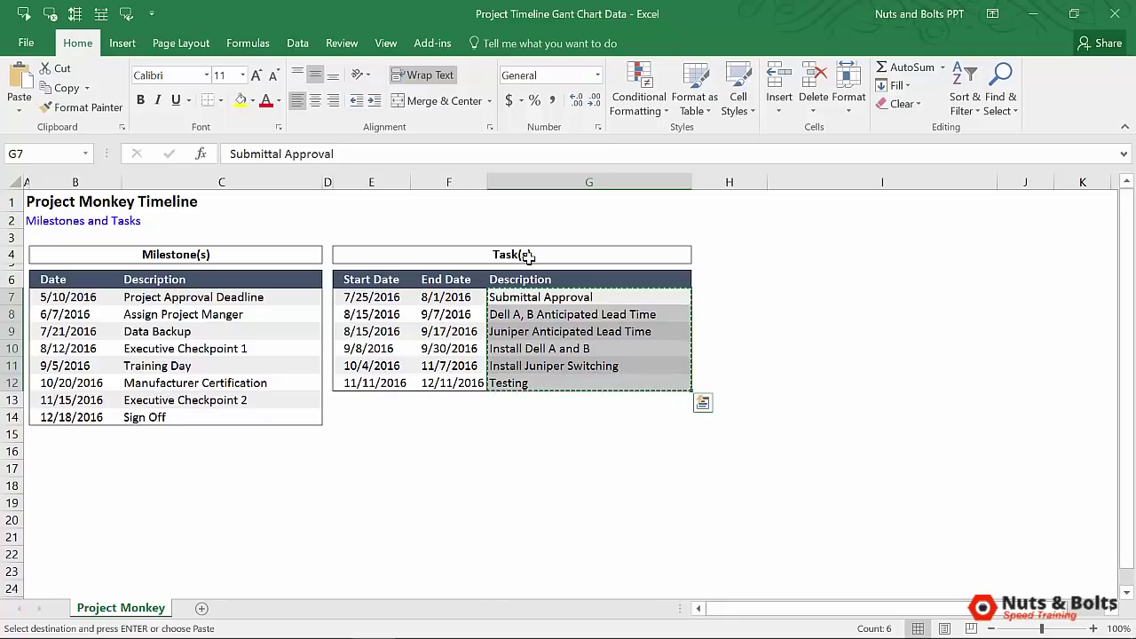
- Paste the copied task descriptions onto the Project Monkey Timeline slide as a table
{"action": "key", "text": "alt+Tab"}
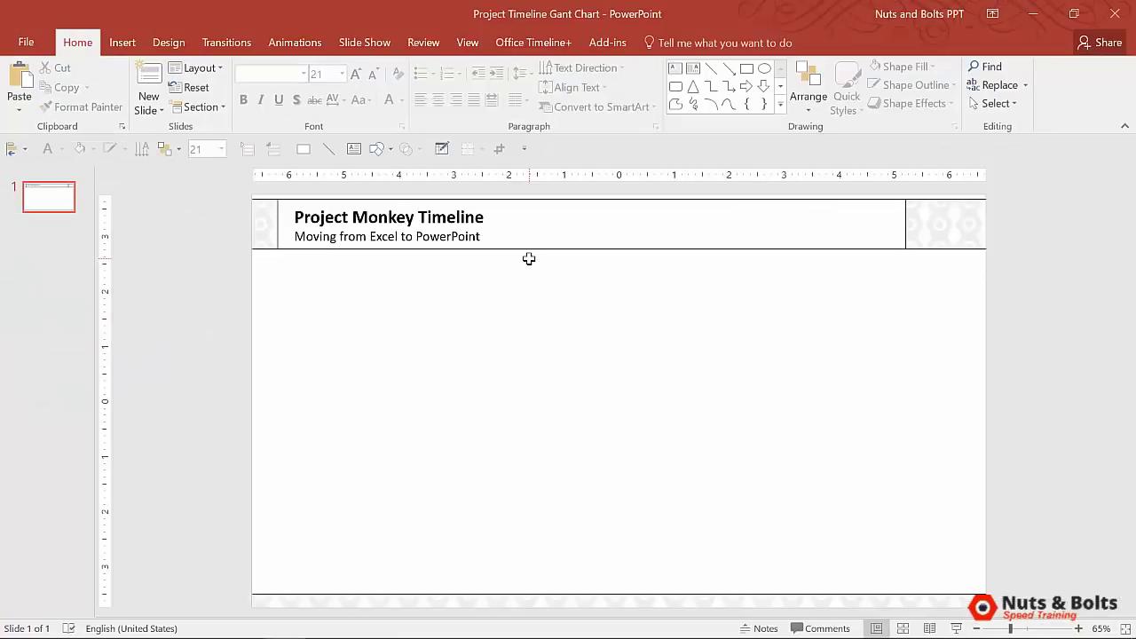
{"action": "key", "text": "ctrl+v"}
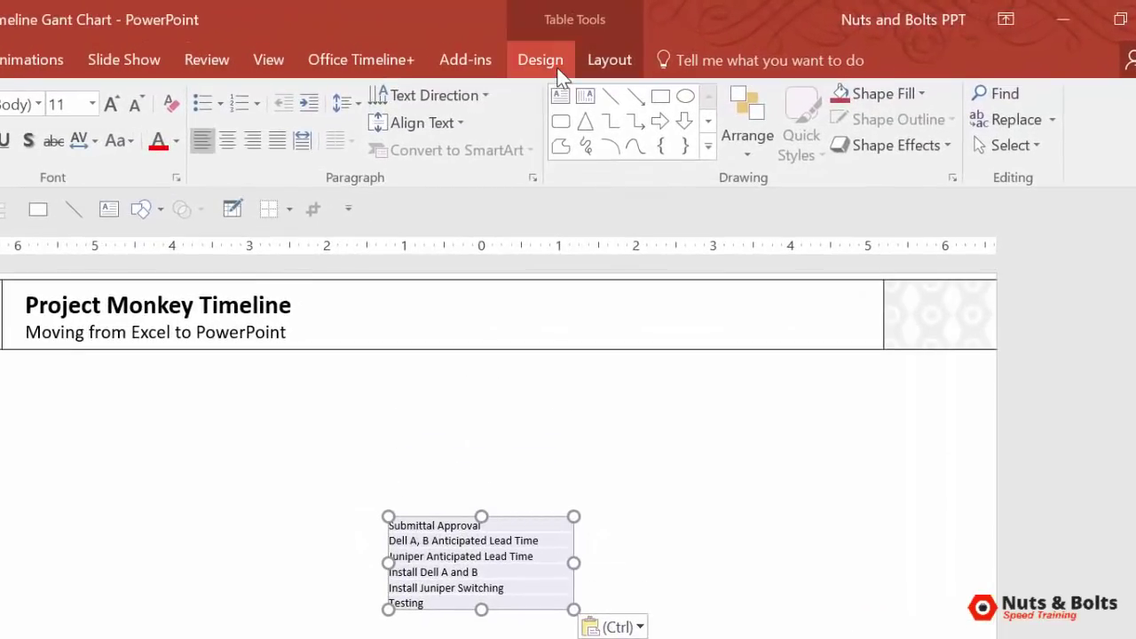
{"action": "left_click", "coordinate": [556, 68]}
{"action": "left_click", "coordinate": [607, 65]}
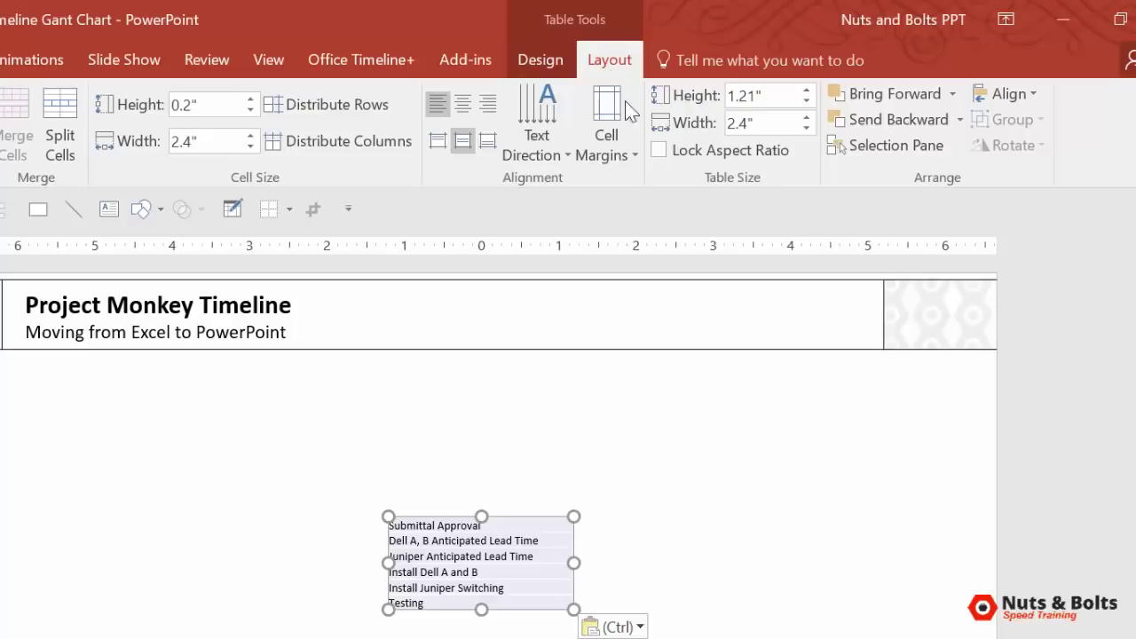
- Convert the pasted tasks to plain text with Keep Text Only and select the six lines
{"action": "left_click", "coordinate": [667, 528]}
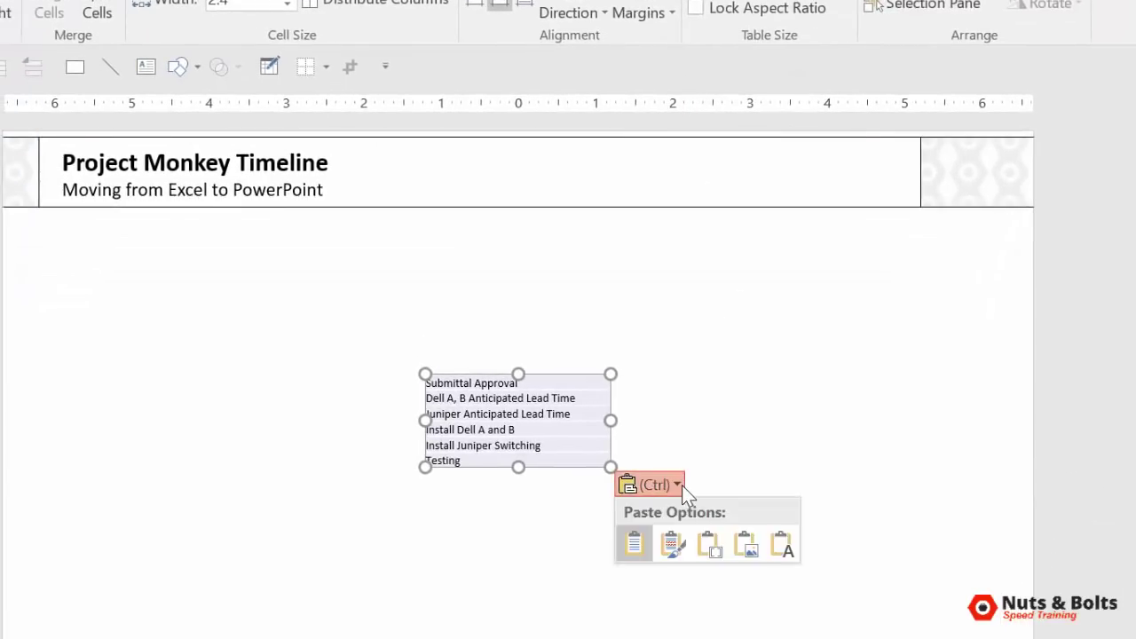
{"action": "left_click", "coordinate": [781, 543]}
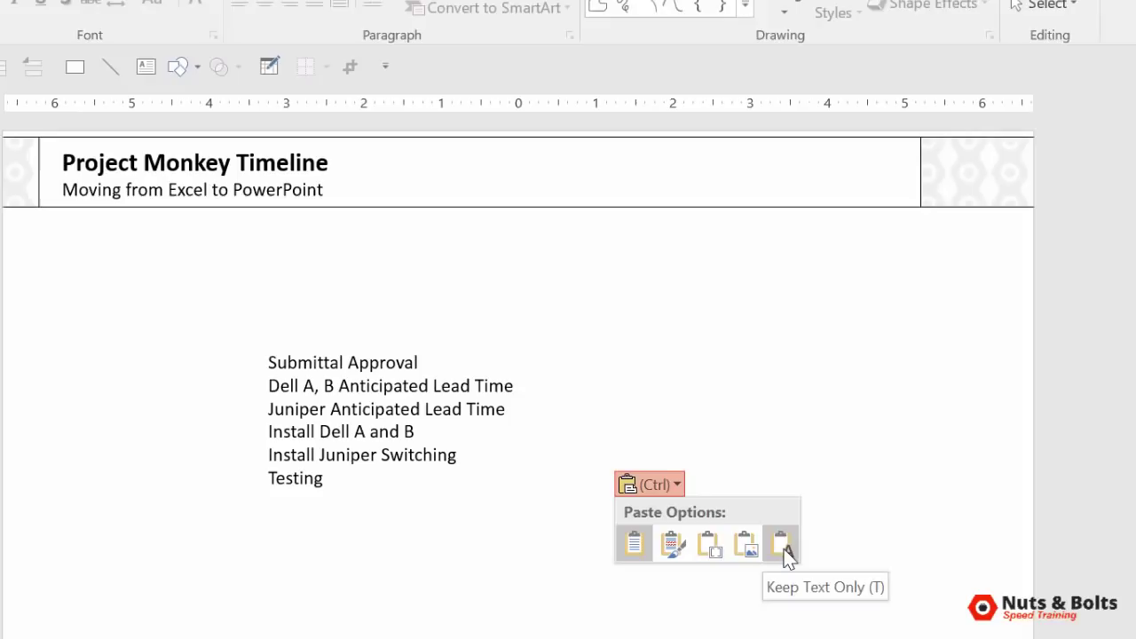
{"action": "left_click_drag", "start_coordinate": [325, 480], "coordinate": [260, 362]}
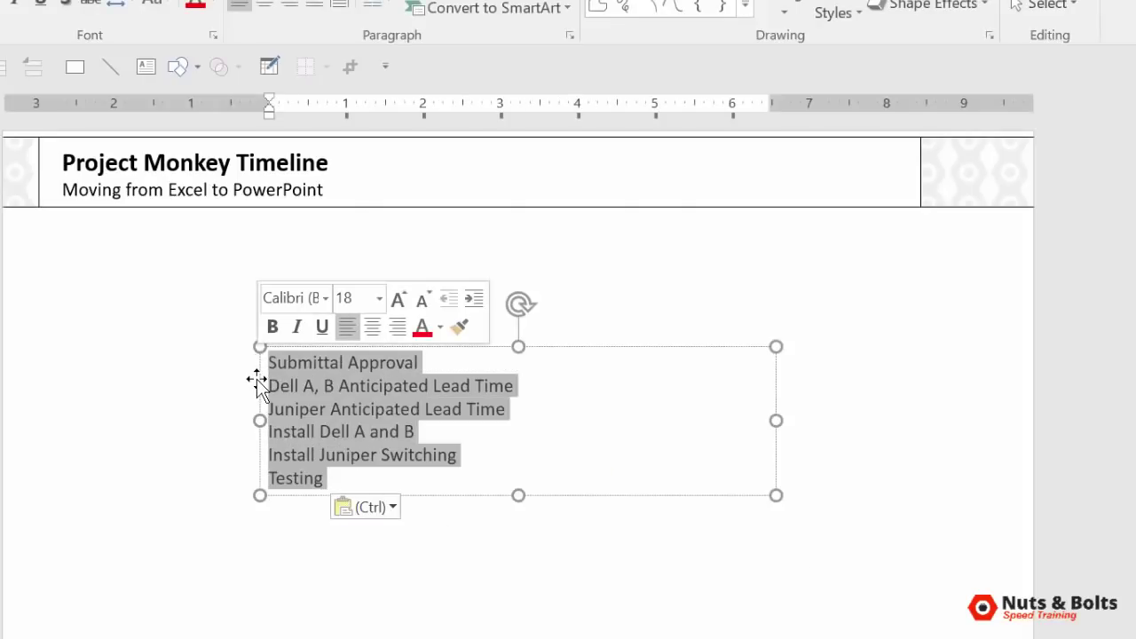
- Cut the trial text box and re-paste the six tasks using Keep Text Only
{"action": "key", "text": "ctrl+x"}
{"action": "left_click", "coordinate": [475, 559]}
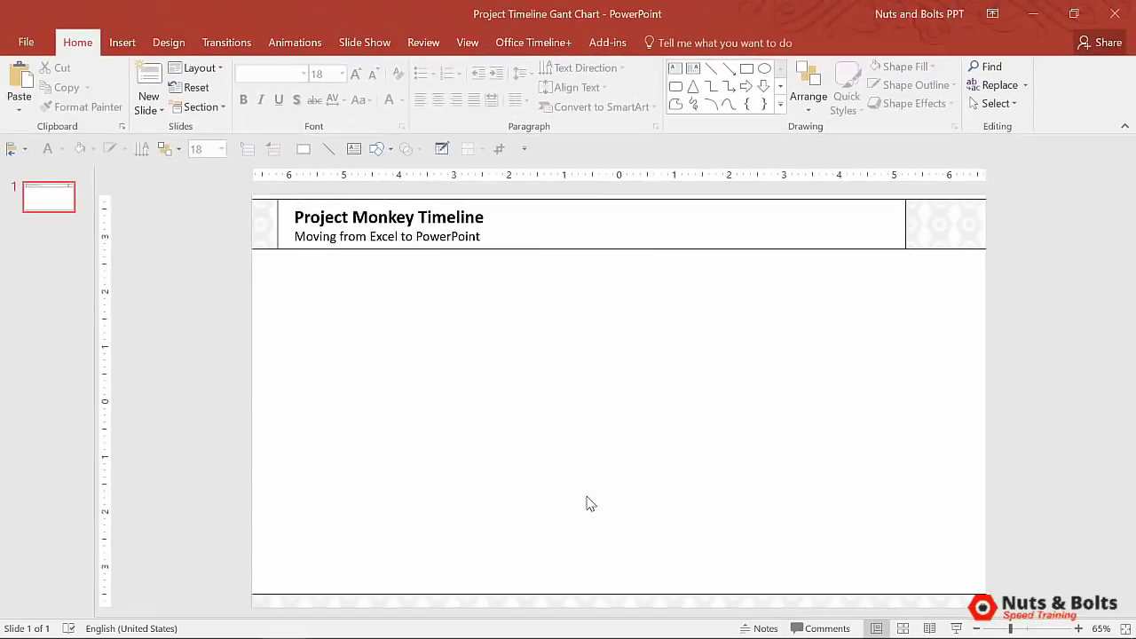
{"action": "key", "text": "ctrl+v"}
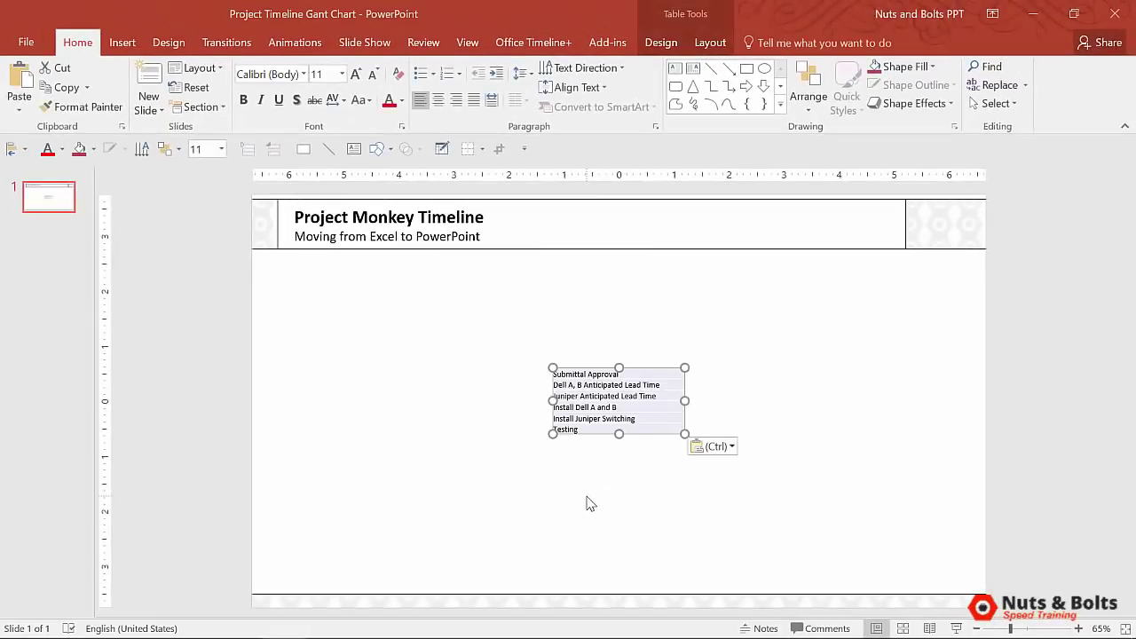
{"action": "left_click", "coordinate": [716, 447]}
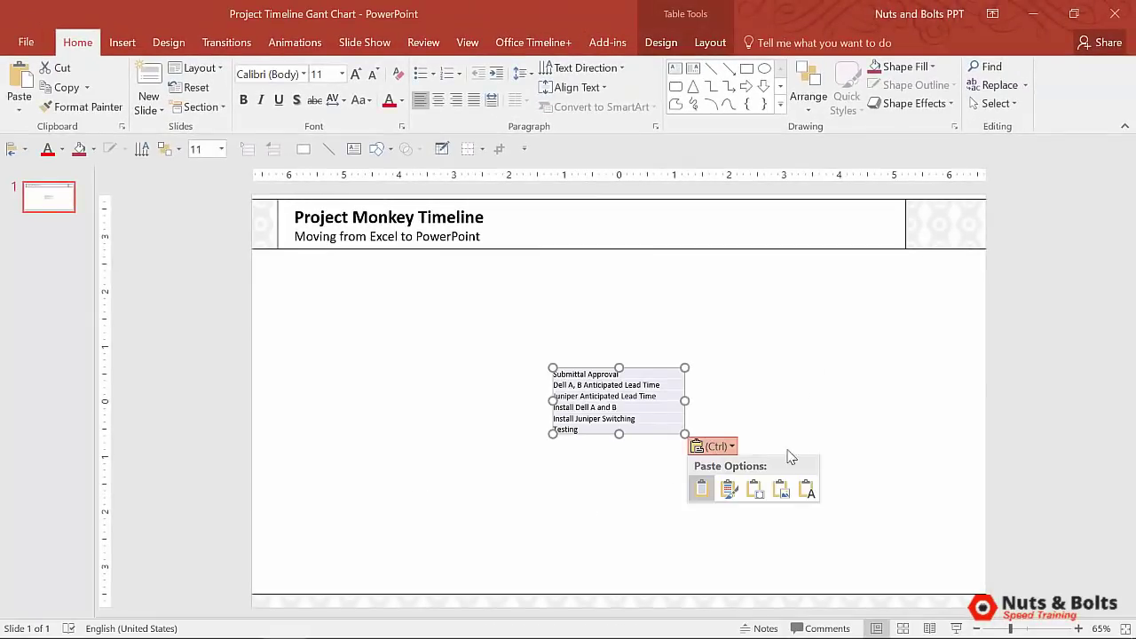
{"action": "left_click", "coordinate": [808, 490]}
- Move the task text box just below the title and narrow it to fit
{"action": "left_click_drag", "start_coordinate": [534, 359], "coordinate": [494, 318]}
{"action": "left_click", "coordinate": [571, 355]}
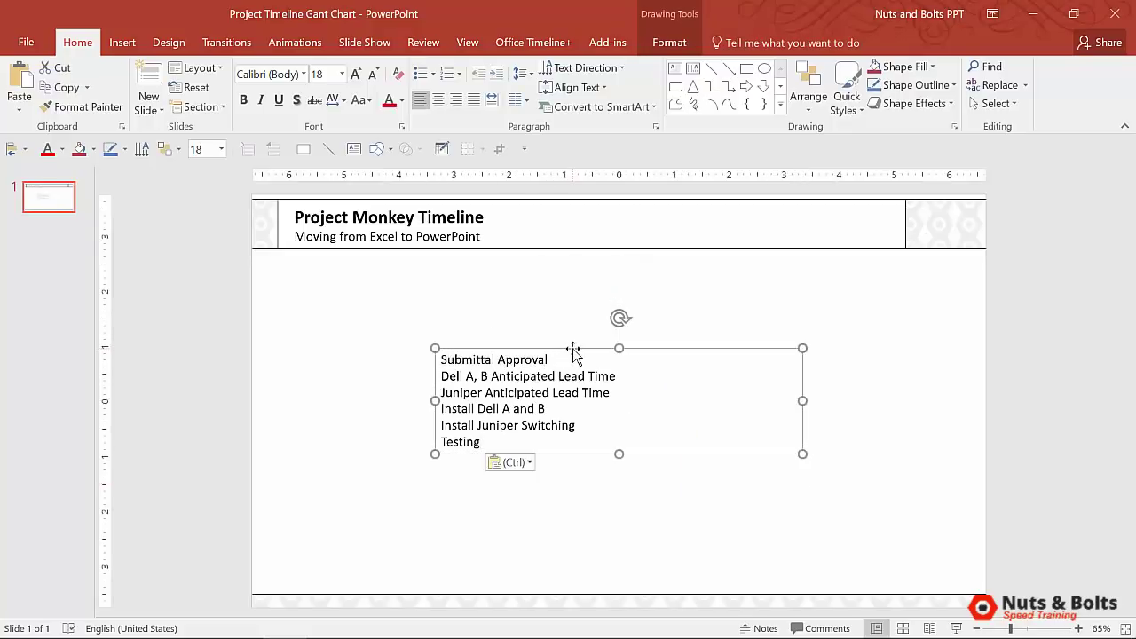
{"action": "left_click_drag", "start_coordinate": [576, 349], "coordinate": [449, 271]}
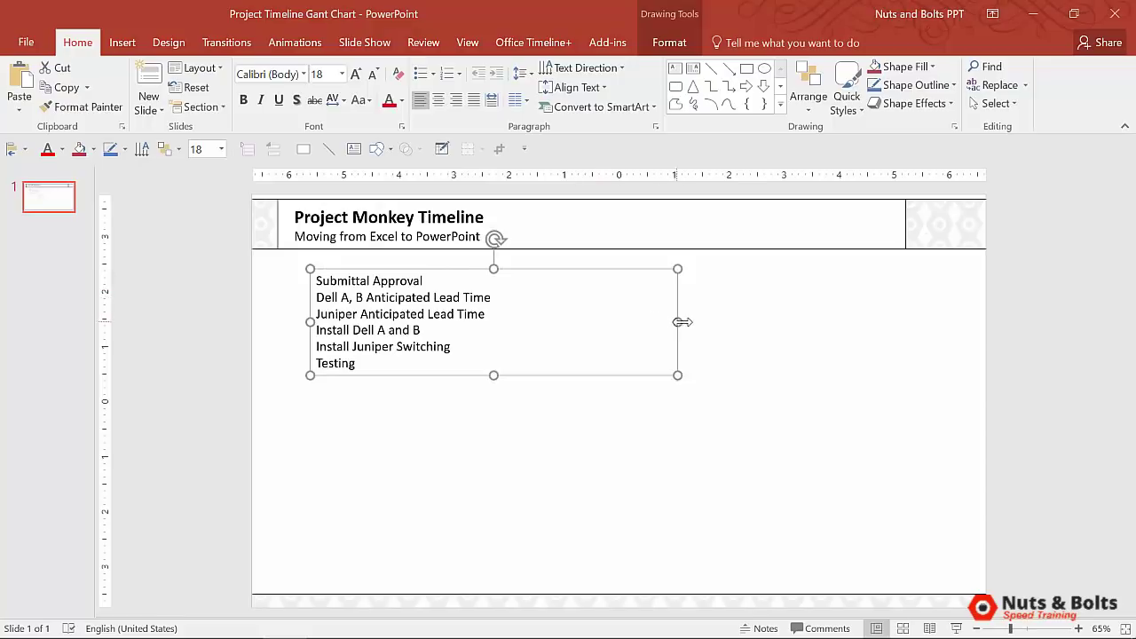
{"action": "left_click_drag", "start_coordinate": [680, 320], "coordinate": [511, 315]}
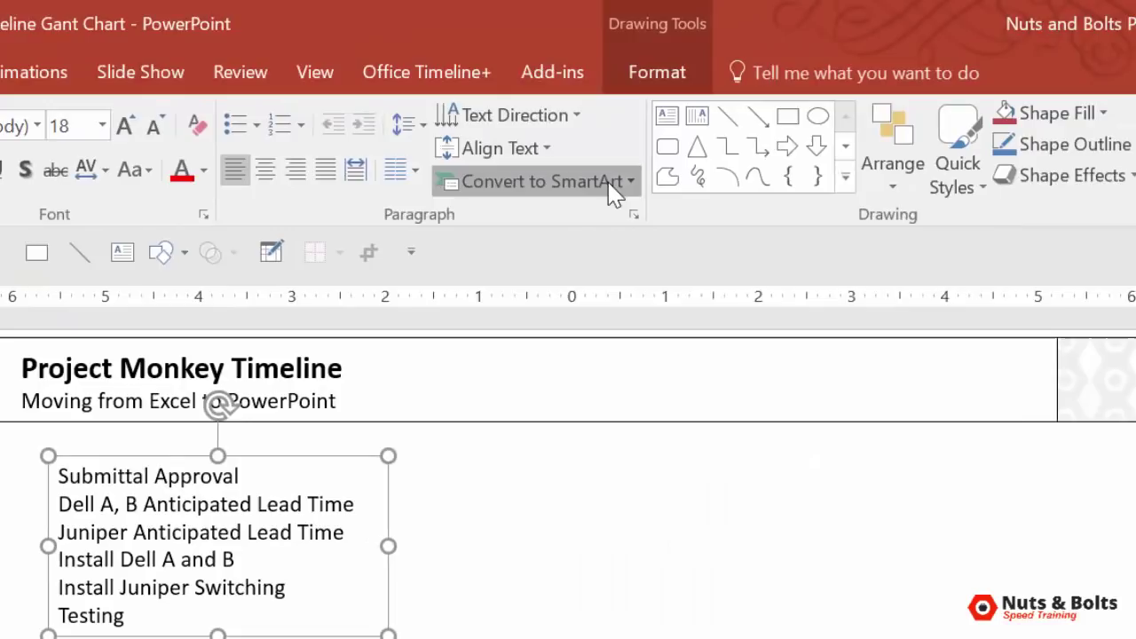
- Convert the task text box into a Vertical Bullet List SmartArt graphic
{"action": "left_click", "coordinate": [612, 186]}
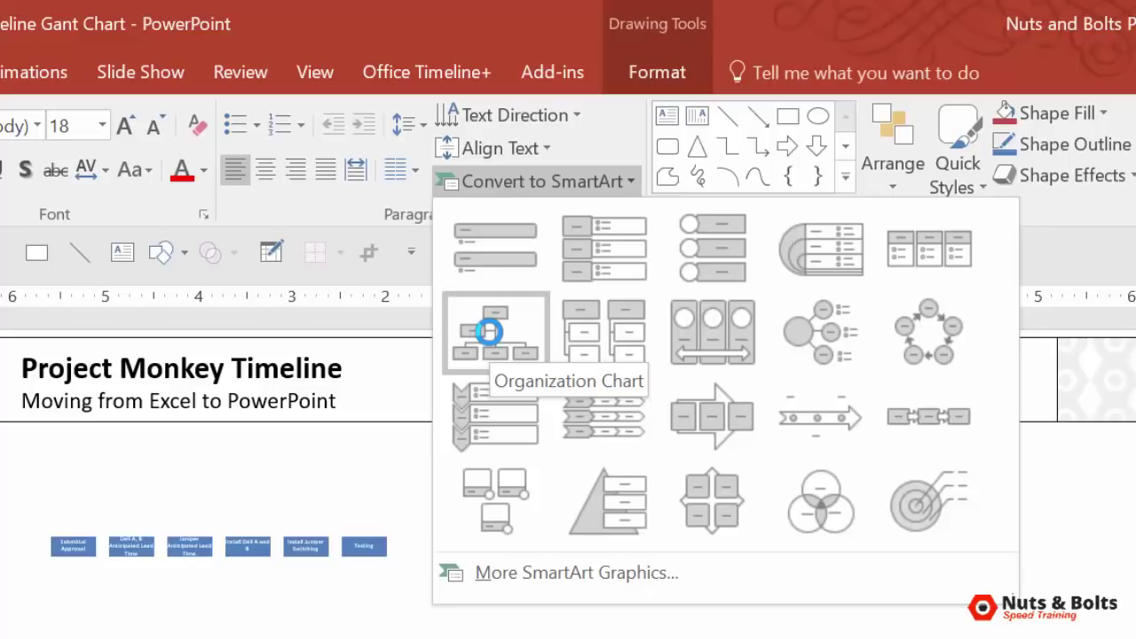
{"action": "left_click", "coordinate": [496, 262]}
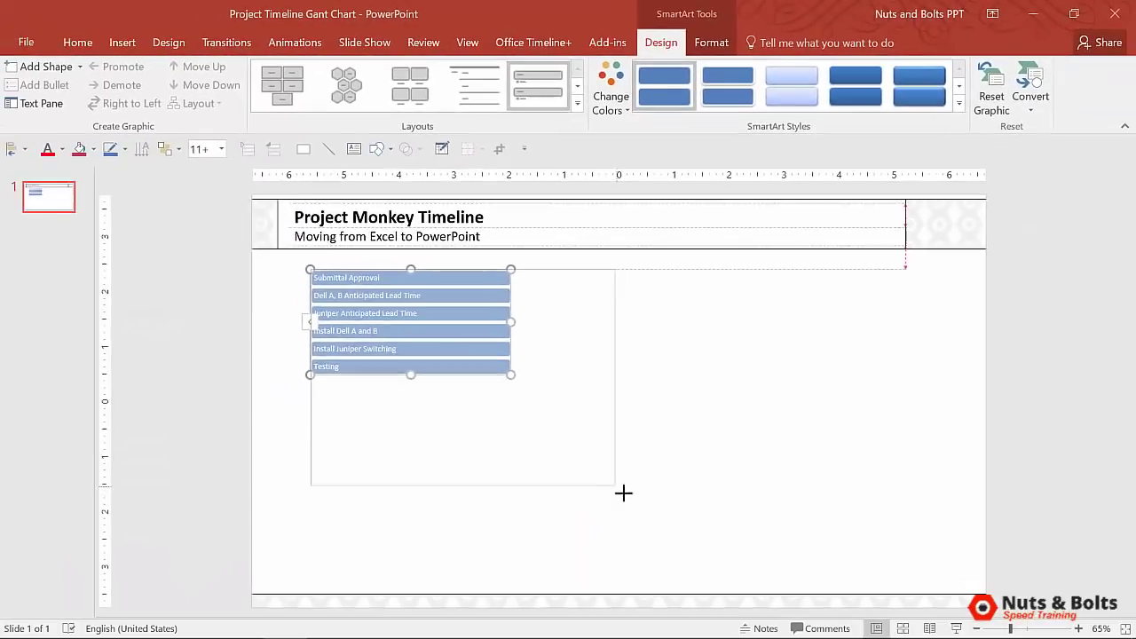
- Move the task SmartArt down-left, narrow it, and ungroup it into separate shapes
{"action": "left_click_drag", "start_coordinate": [576, 494], "coordinate": [543, 575]}
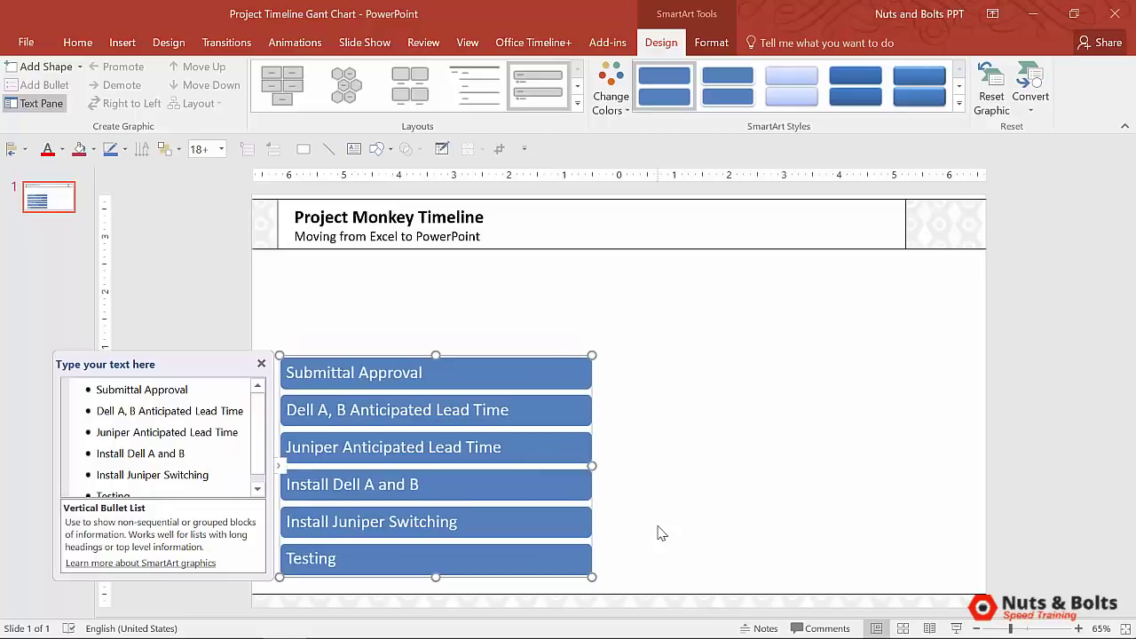
{"action": "left_click_drag", "start_coordinate": [591, 468], "coordinate": [556, 466]}
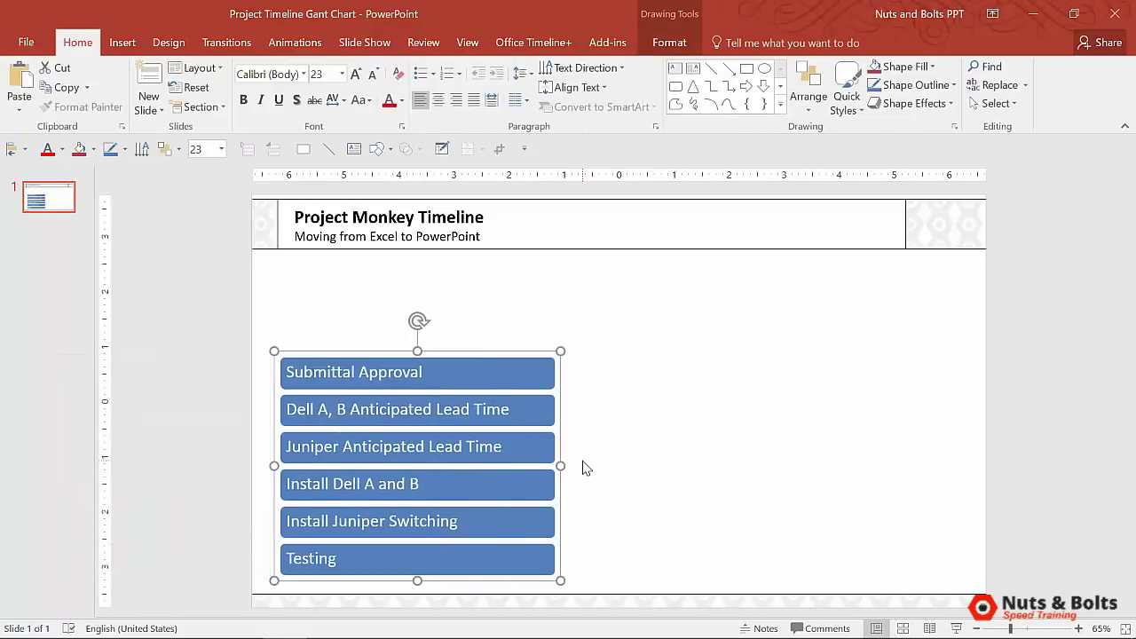
{"action": "key", "text": "ctrl+shift+g"}
- Try moving the Dell A, B Anticipated Lead Time shape, undo it, and deselect
{"action": "left_click", "coordinate": [583, 468]}
{"action": "left_click_drag", "start_coordinate": [533, 415], "coordinate": [835, 473]}
{"action": "key", "text": "ctrl+z"}
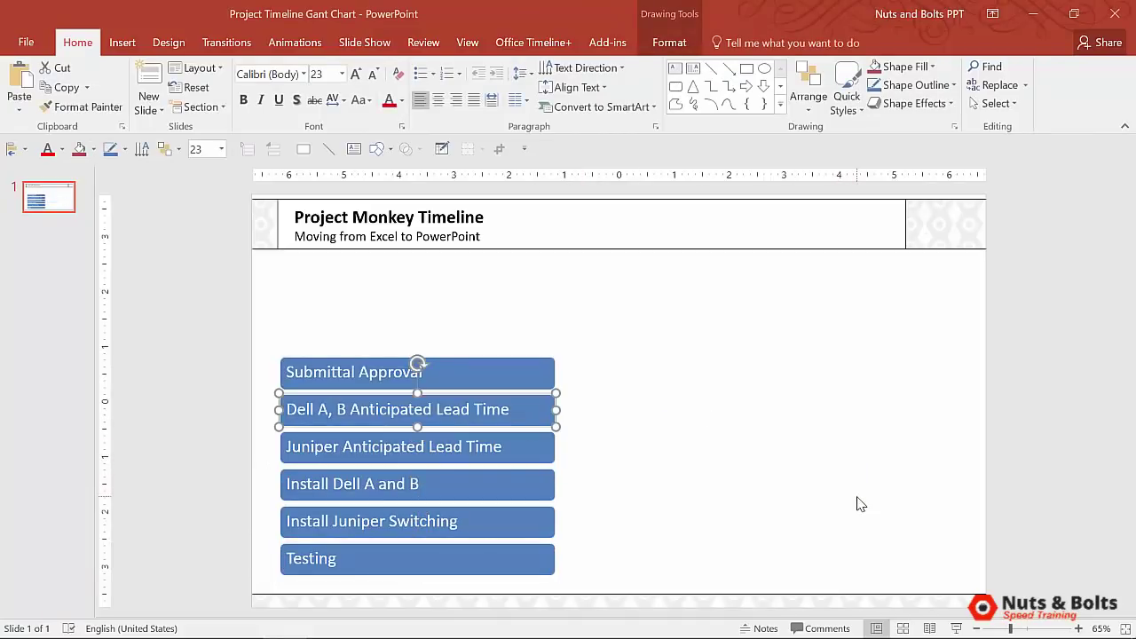
{"action": "left_click", "coordinate": [858, 503]}
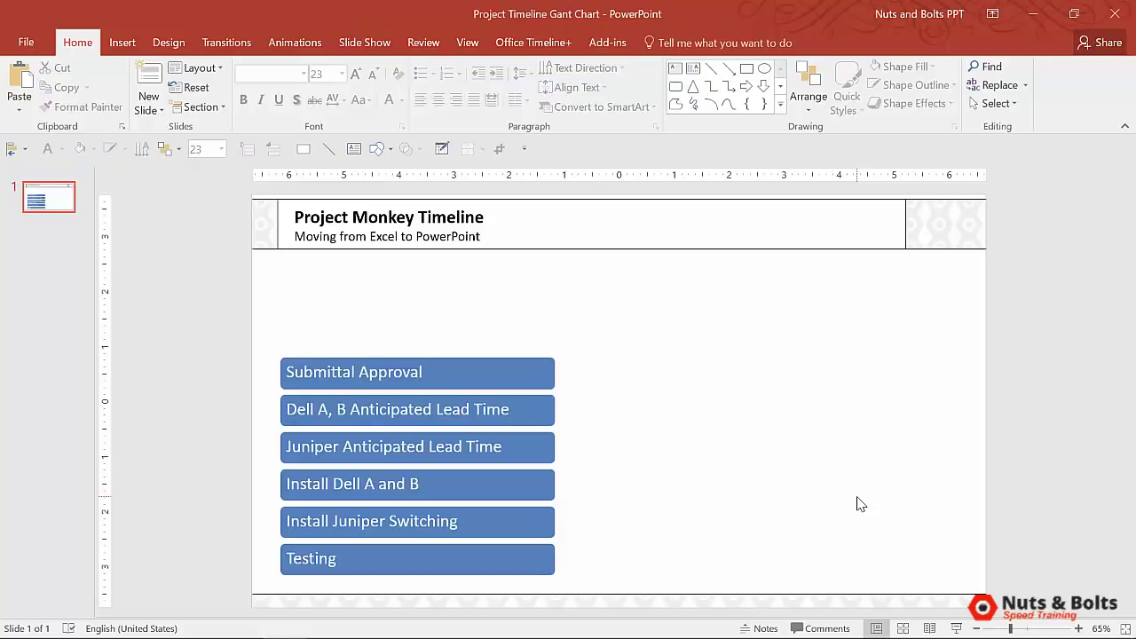
- Select and copy the eight milestone descriptions in Excel cells C7:C14
{"action": "left_click_drag", "start_coordinate": [319, 280], "coordinate": [956, 332]}
{"action": "key", "text": "alt+Tab"}
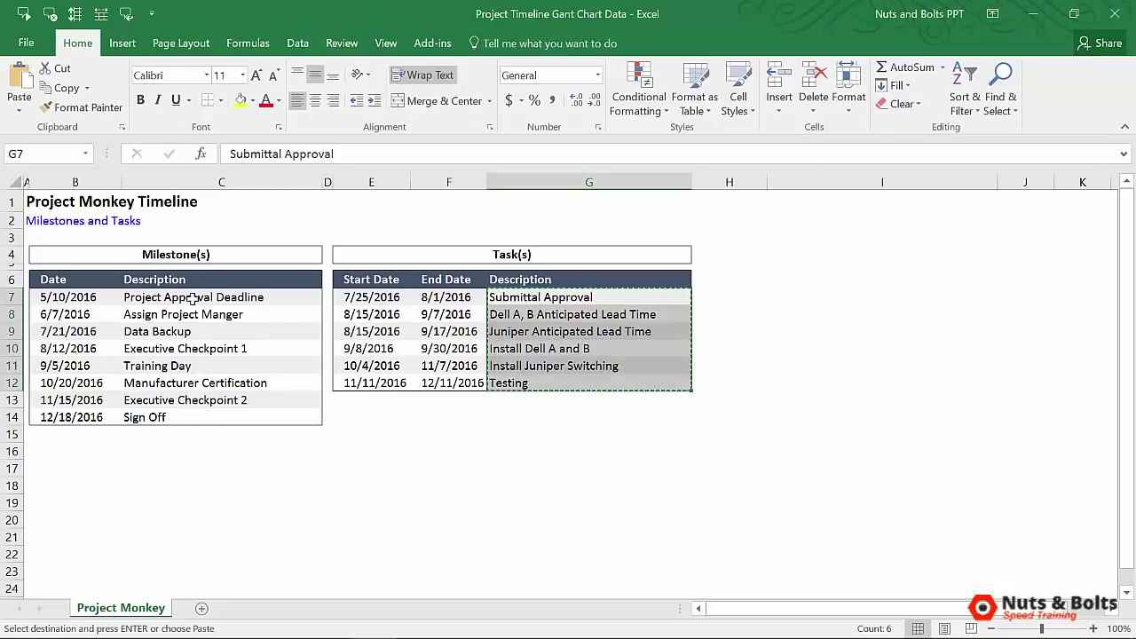
{"action": "left_click_drag", "start_coordinate": [189, 298], "coordinate": [201, 418]}
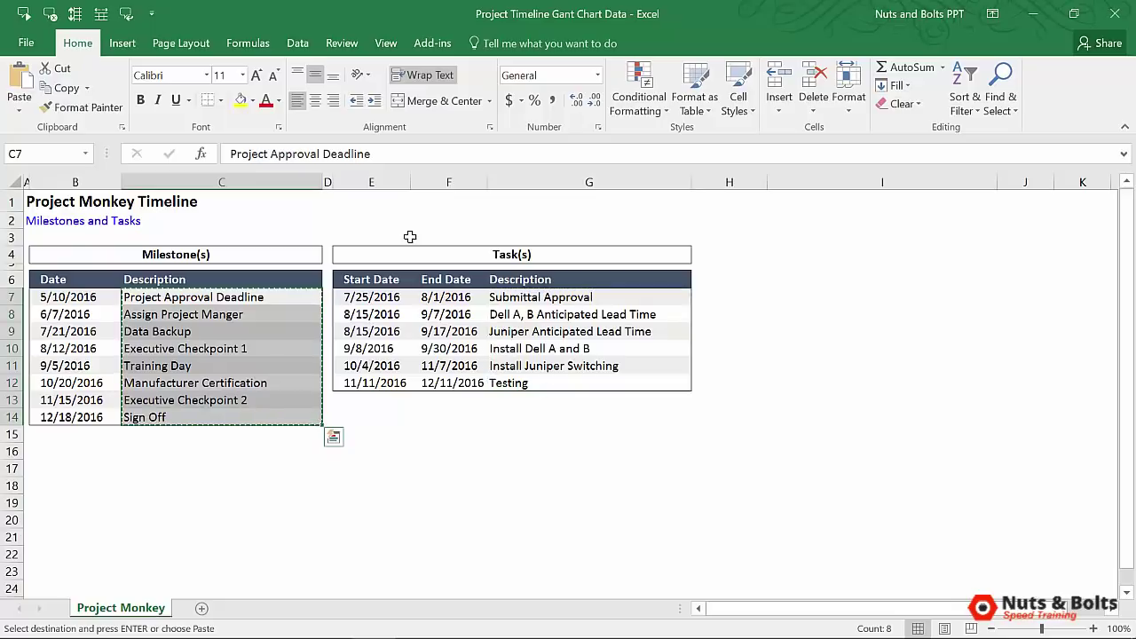
- Paste the eight milestone names onto the PowerPoint slide as text only
{"action": "key", "text": "alt+Tab"}
{"action": "key", "text": "ctrl+v"}
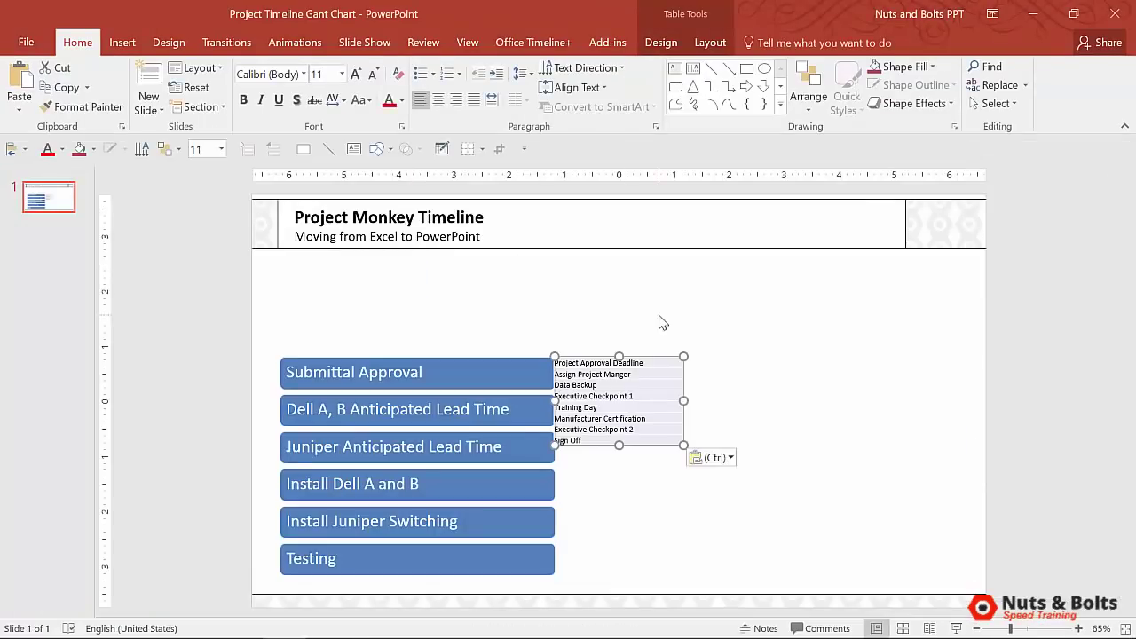
{"action": "key", "text": "ctrl"}
{"action": "key", "text": "t"}
- Move the milestone text box to the right of the task stack and select it
{"action": "left_click_drag", "start_coordinate": [672, 329], "coordinate": [840, 297]}
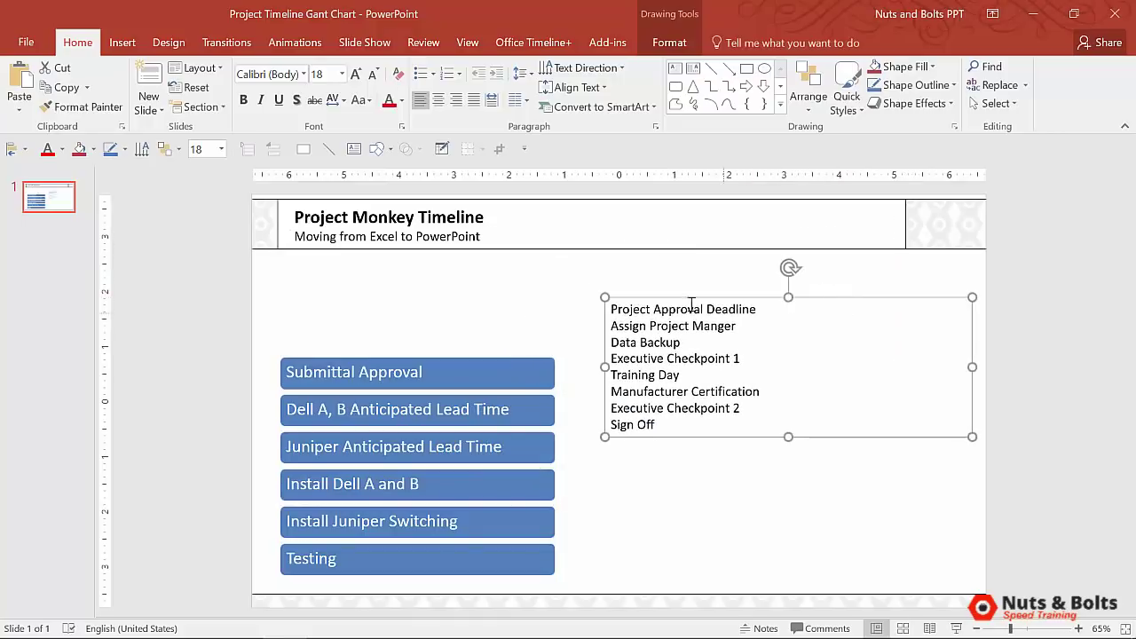
{"action": "left_click_drag", "start_coordinate": [653, 308], "coordinate": [719, 424]}
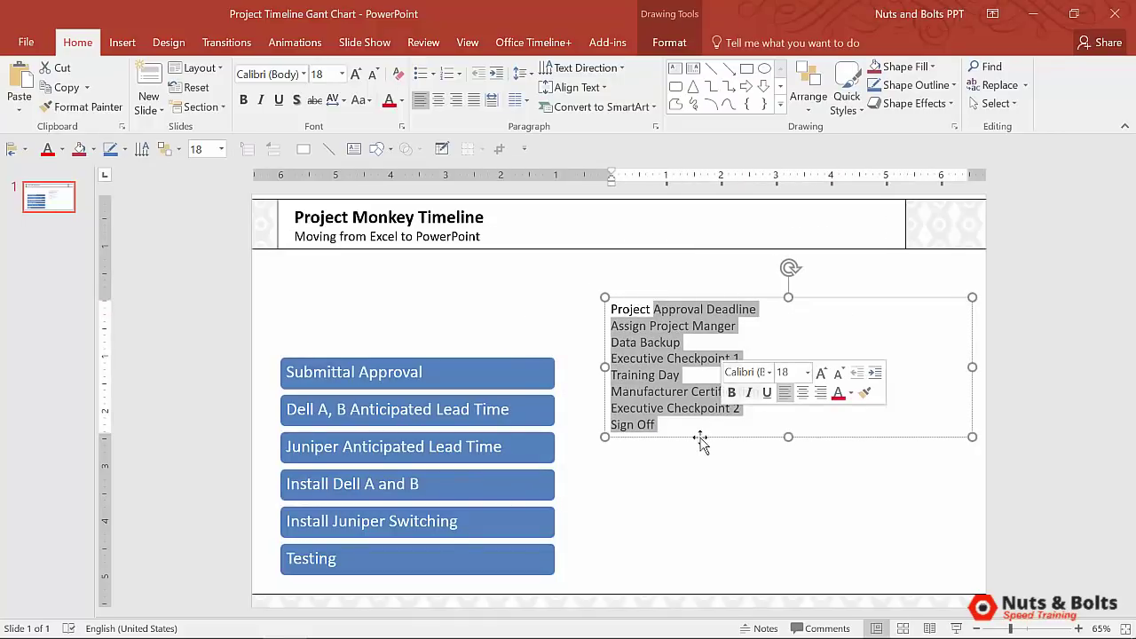
{"action": "left_click", "coordinate": [700, 437]}
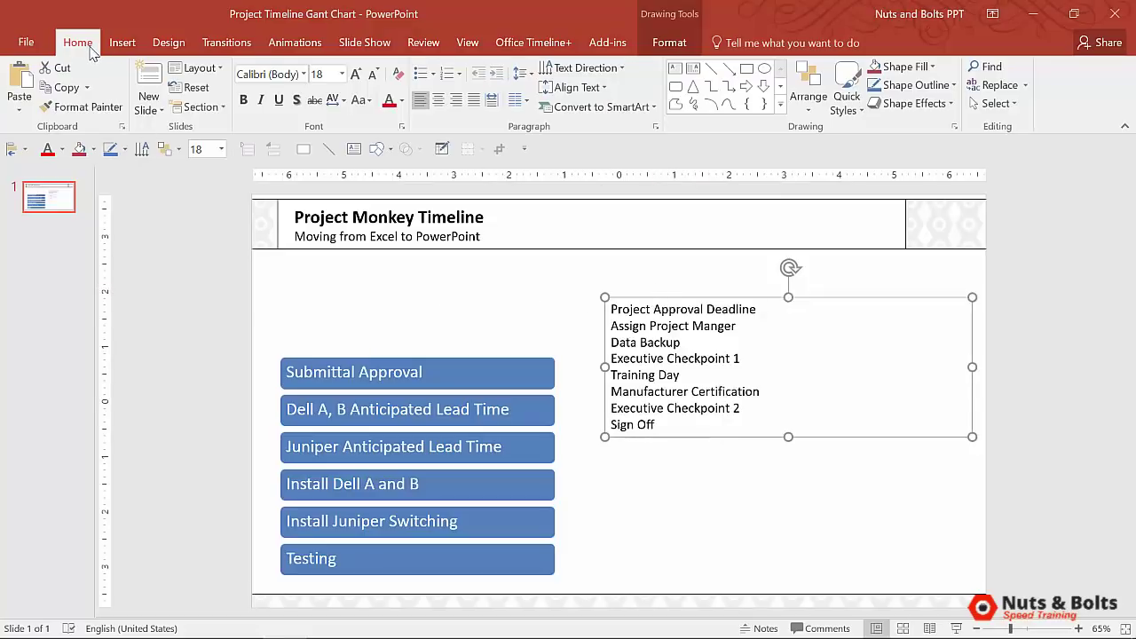
- Convert the milestone text into an Organization Chart SmartArt and widen it
{"action": "left_click", "coordinate": [626, 107]}
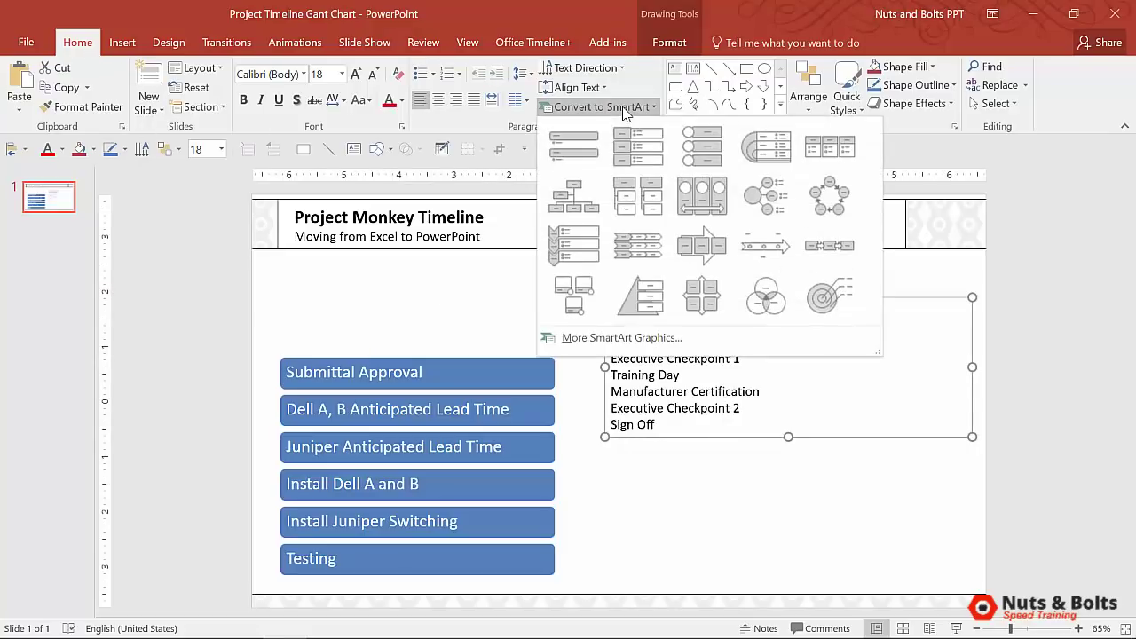
{"action": "left_click", "coordinate": [565, 193]}
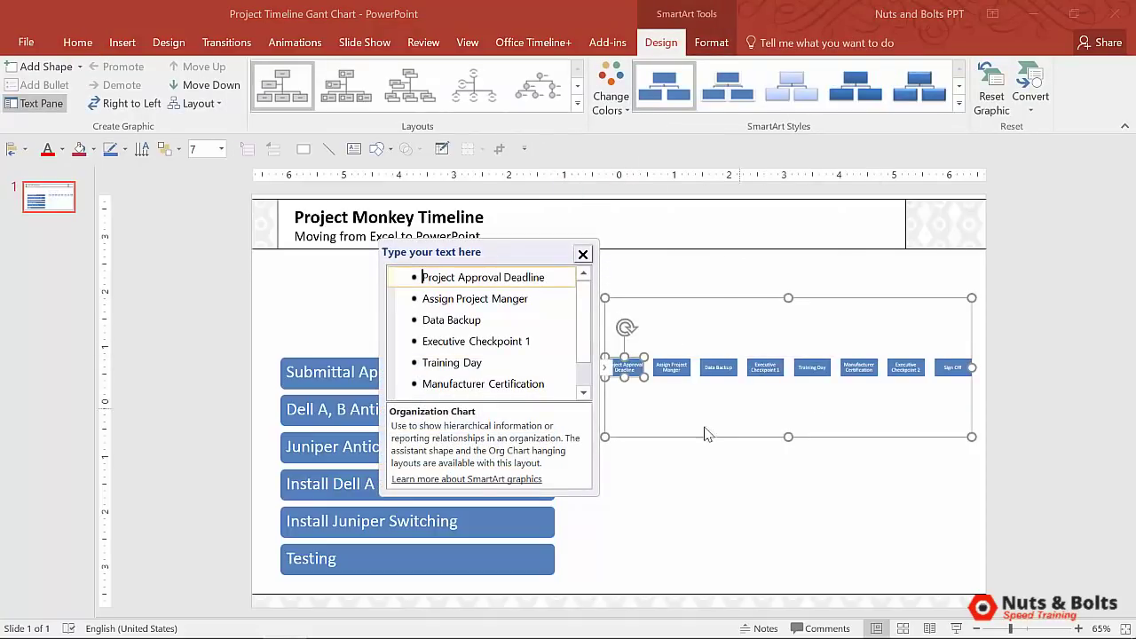
{"action": "left_click_drag", "start_coordinate": [972, 367], "coordinate": [1070, 367]}
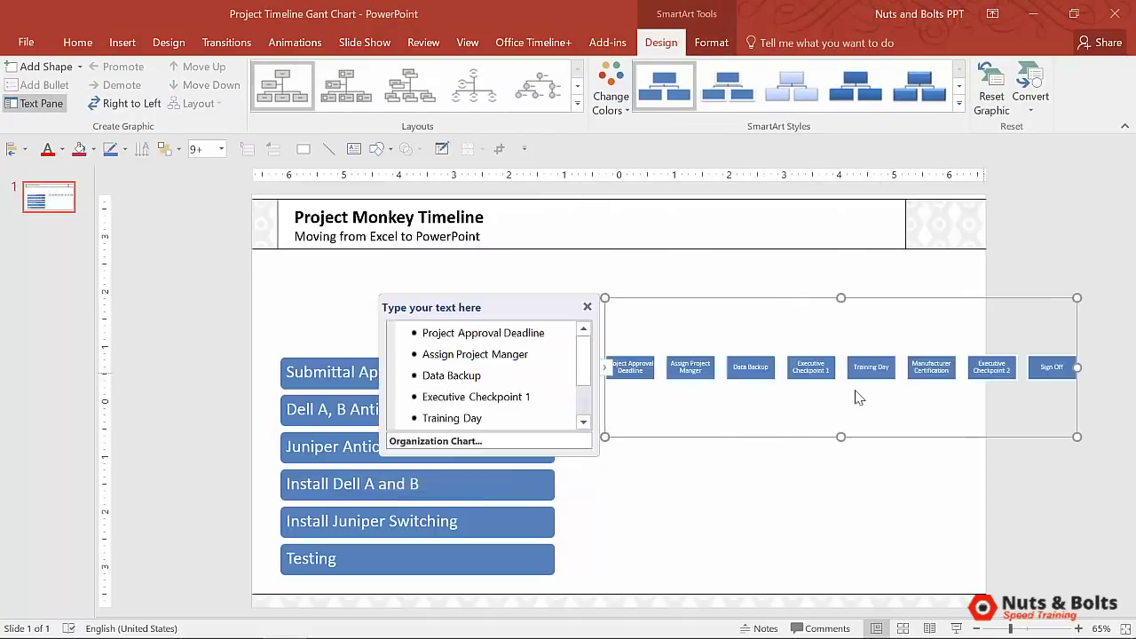
{"action": "left_click_drag", "start_coordinate": [603, 437], "coordinate": [540, 458]}
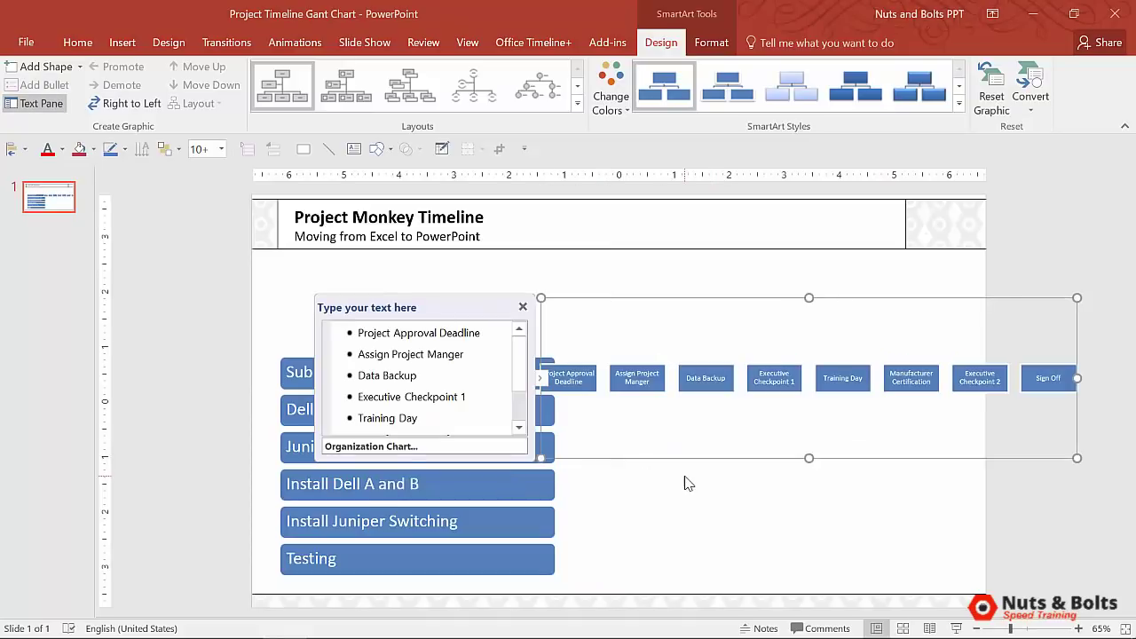
- Ungroup the milestone chart into separate boxes and move them up under the title
{"action": "key", "text": "ctrl+shift+g"}
{"action": "key", "text": "ctrl+shift+g"}
{"action": "left_click_drag", "start_coordinate": [719, 395], "coordinate": [572, 293]}
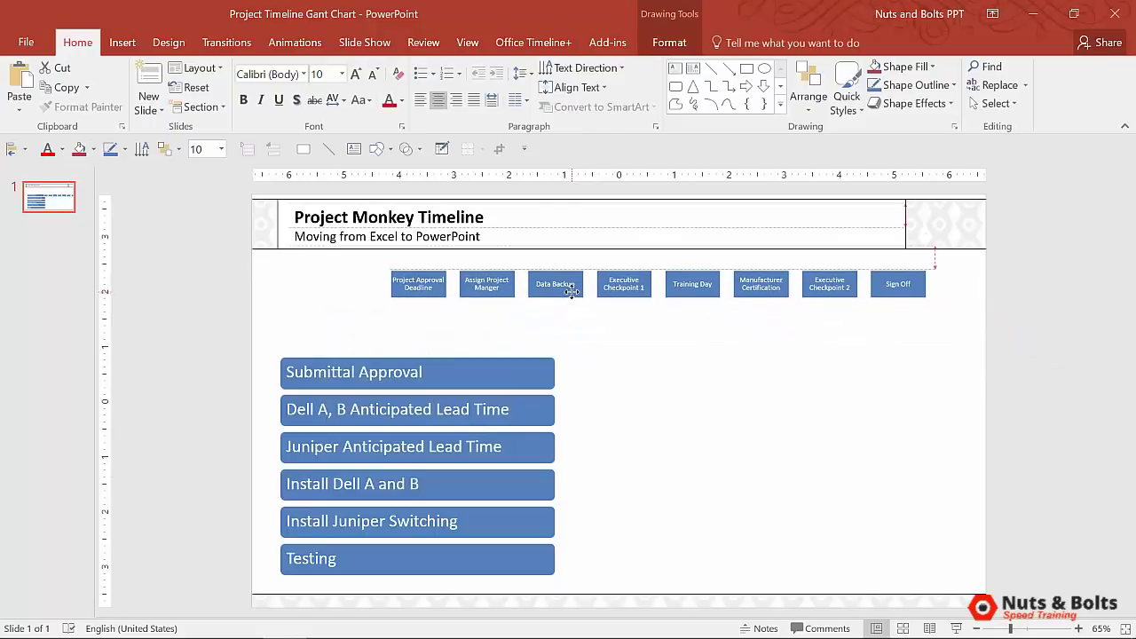
{"action": "left_click", "coordinate": [1027, 344]}
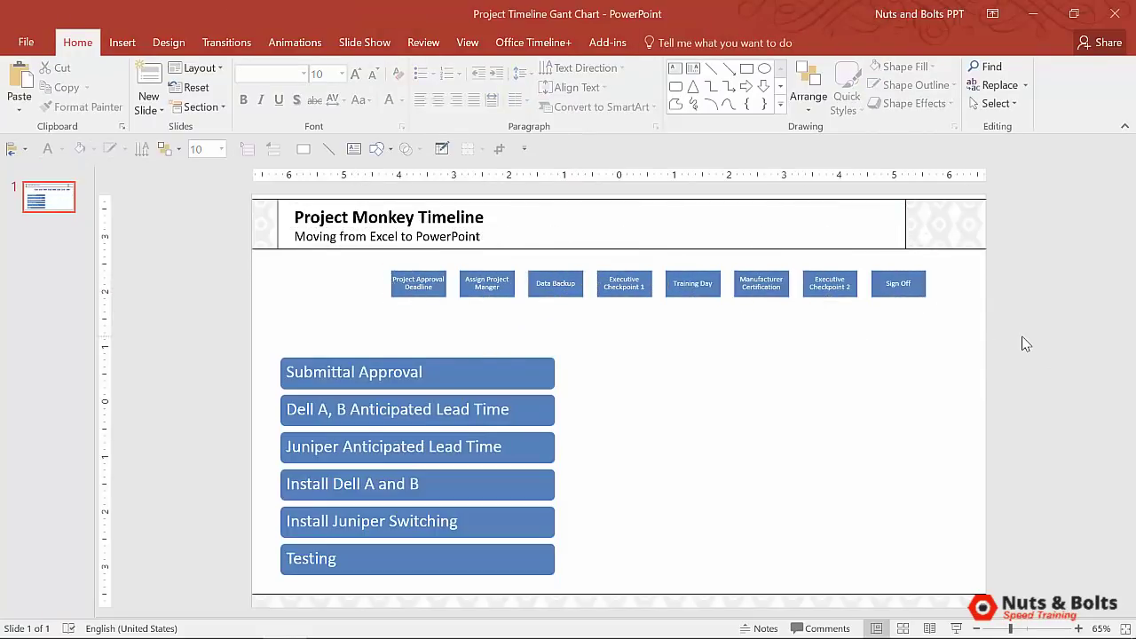